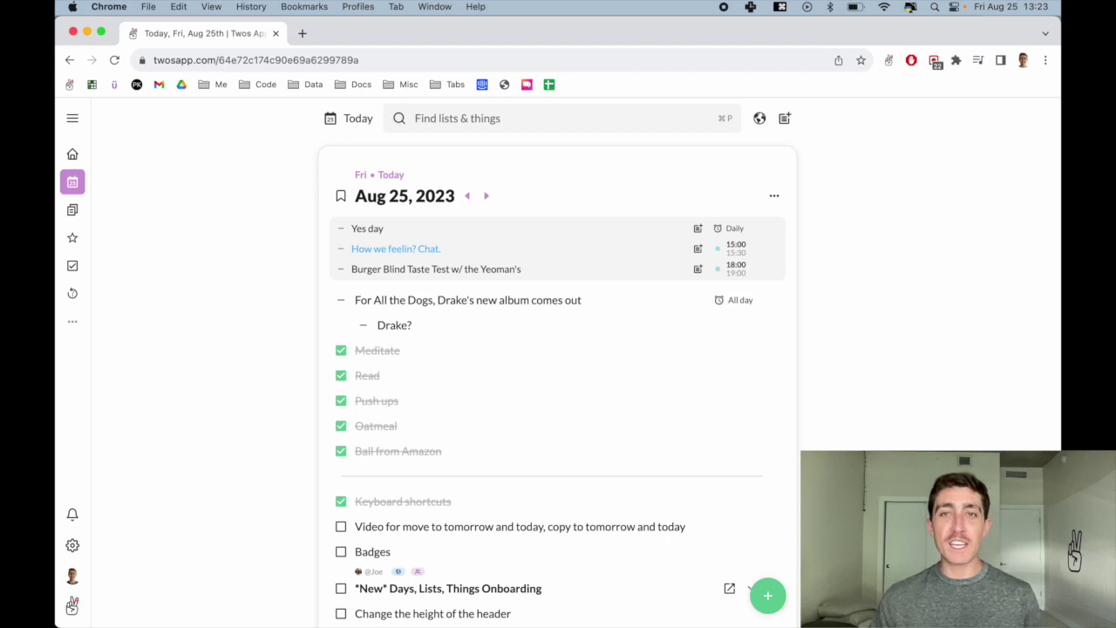
- Review the move and copy destinations for the selected "Video for move to tomorrow and today, copy to tomorrow and today" to-do, then end the selection
{"action": "scroll", "coordinate": [780, 538], "scroll_direction": "down", "scroll_amount": 5}
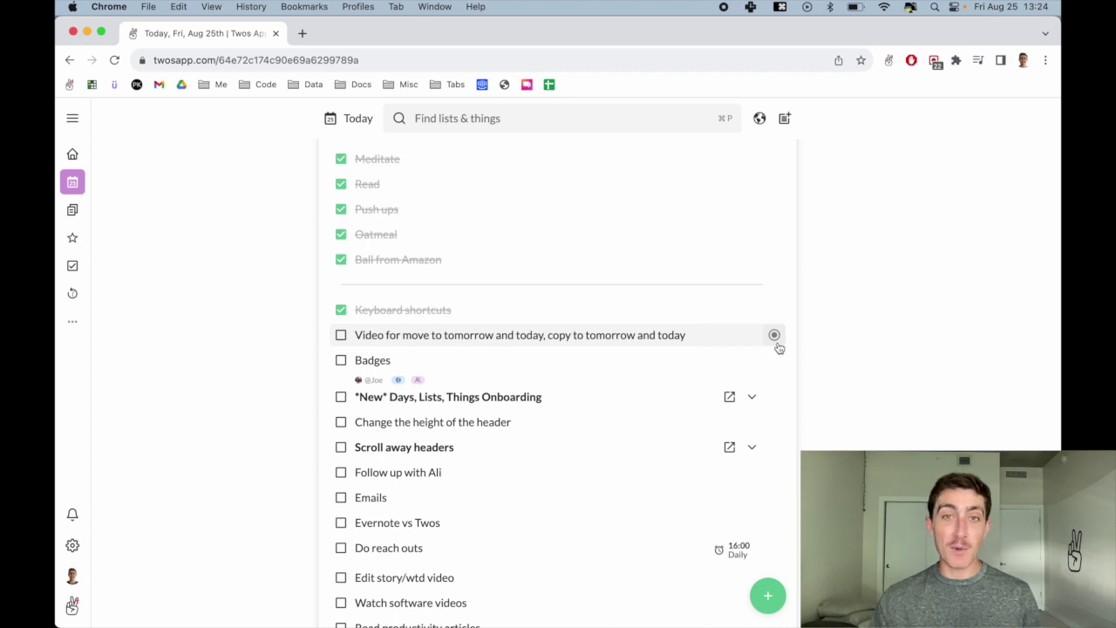
{"action": "scroll", "coordinate": [777, 347], "scroll_direction": "down", "scroll_amount": 1}
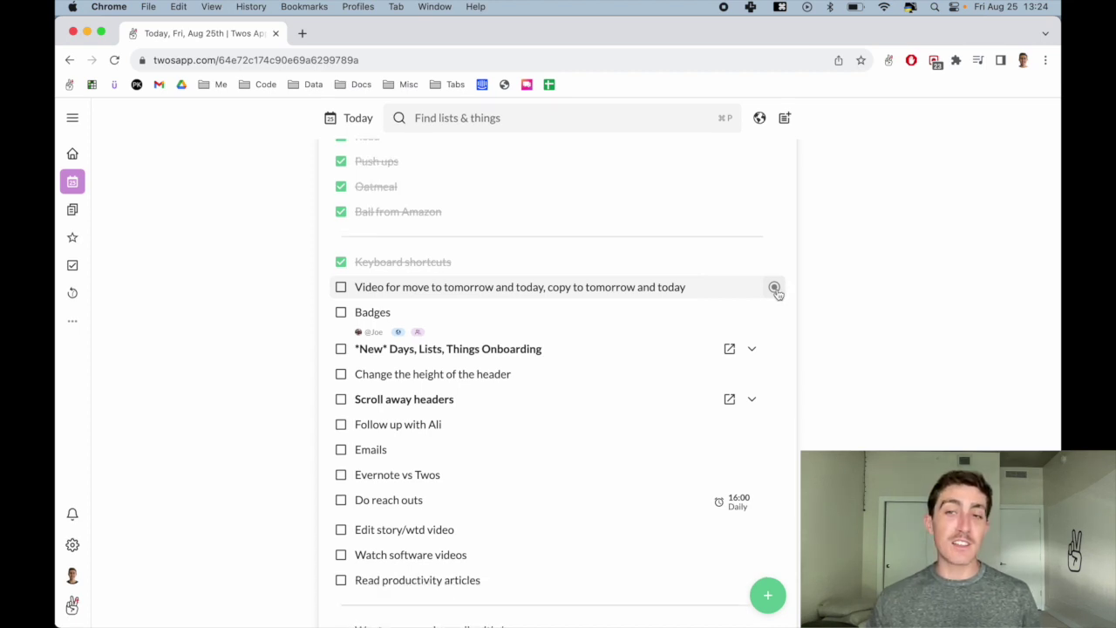
{"action": "left_click", "coordinate": [773, 289]}
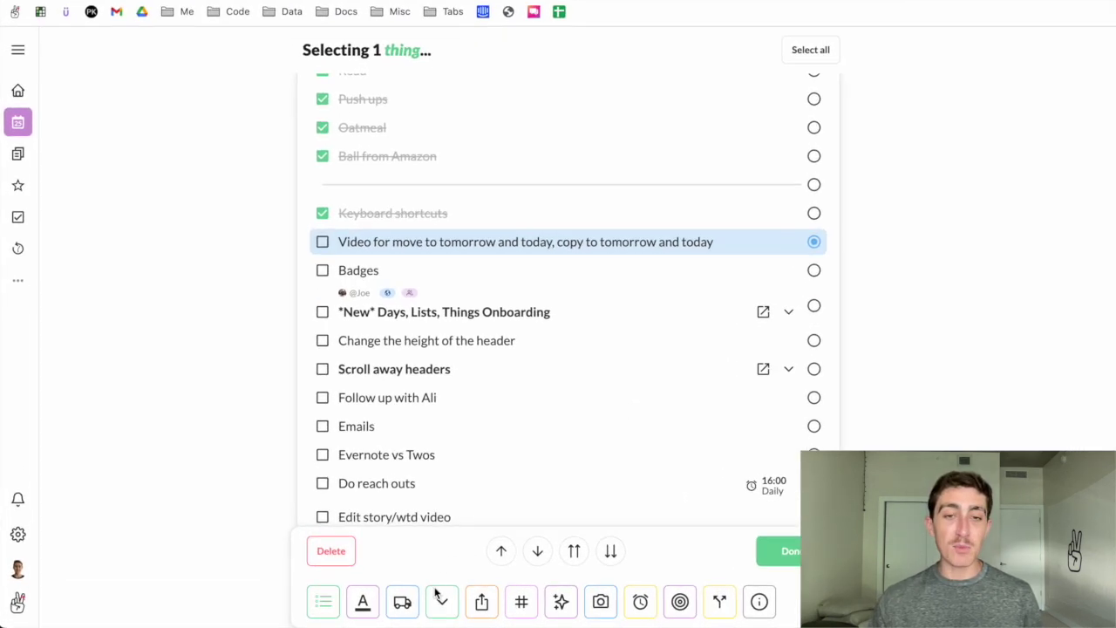
{"action": "left_click", "coordinate": [372, 593]}
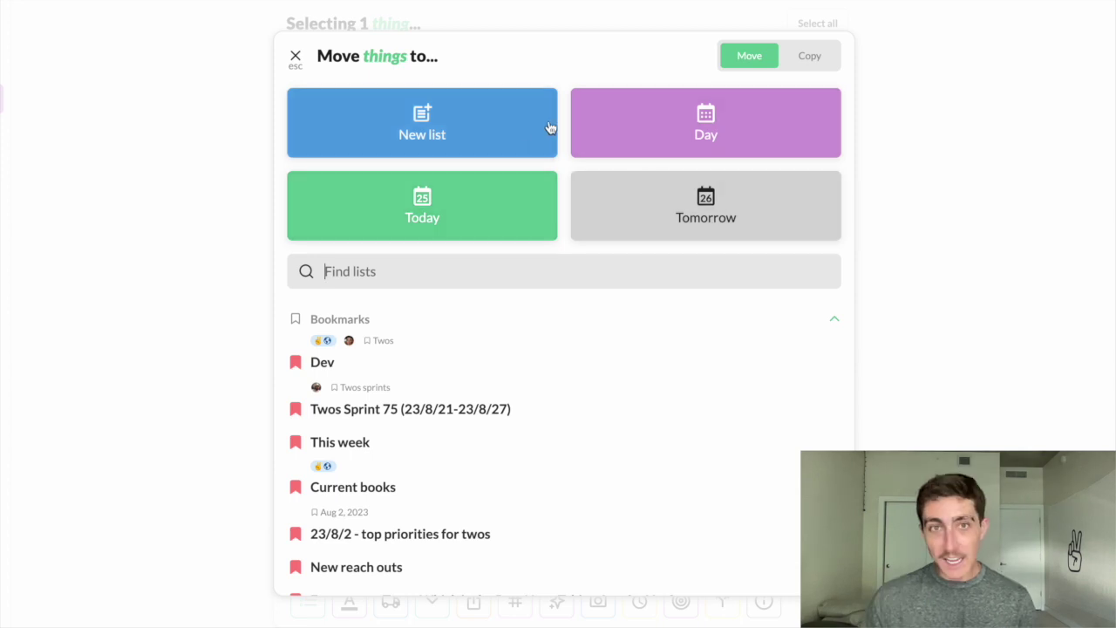
{"action": "left_click", "coordinate": [808, 58]}
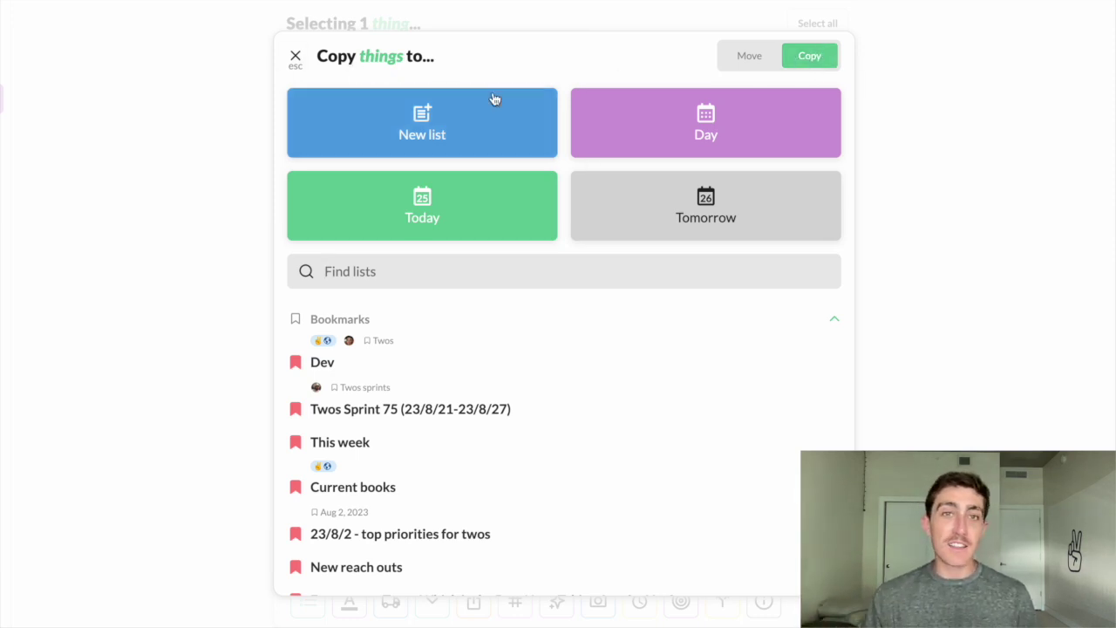
{"action": "left_click", "coordinate": [295, 57]}
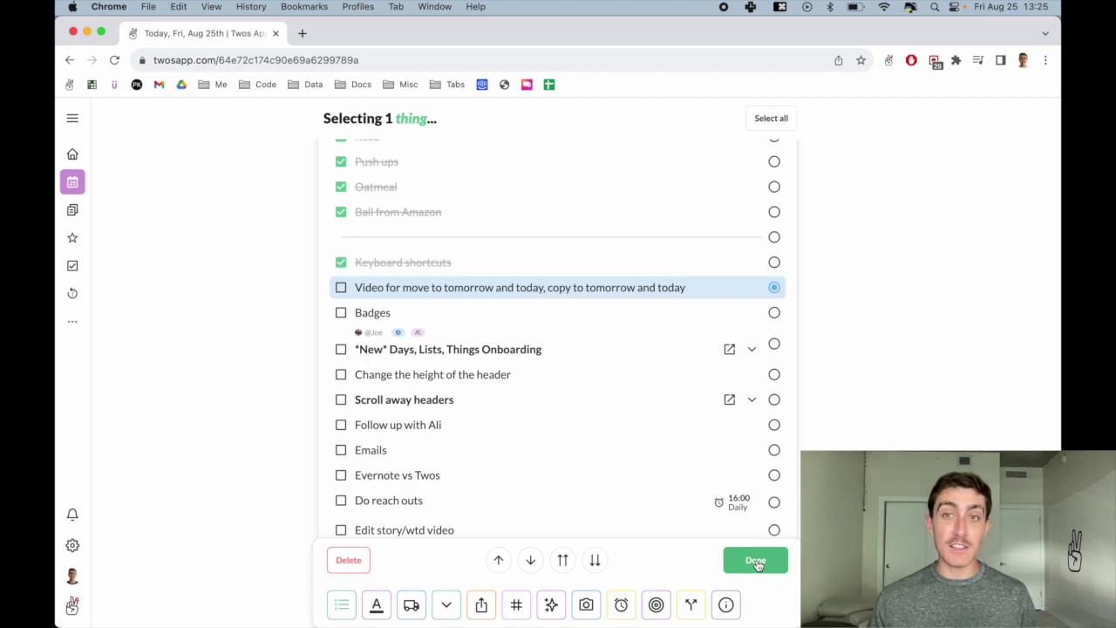
{"action": "left_click", "coordinate": [756, 562]}
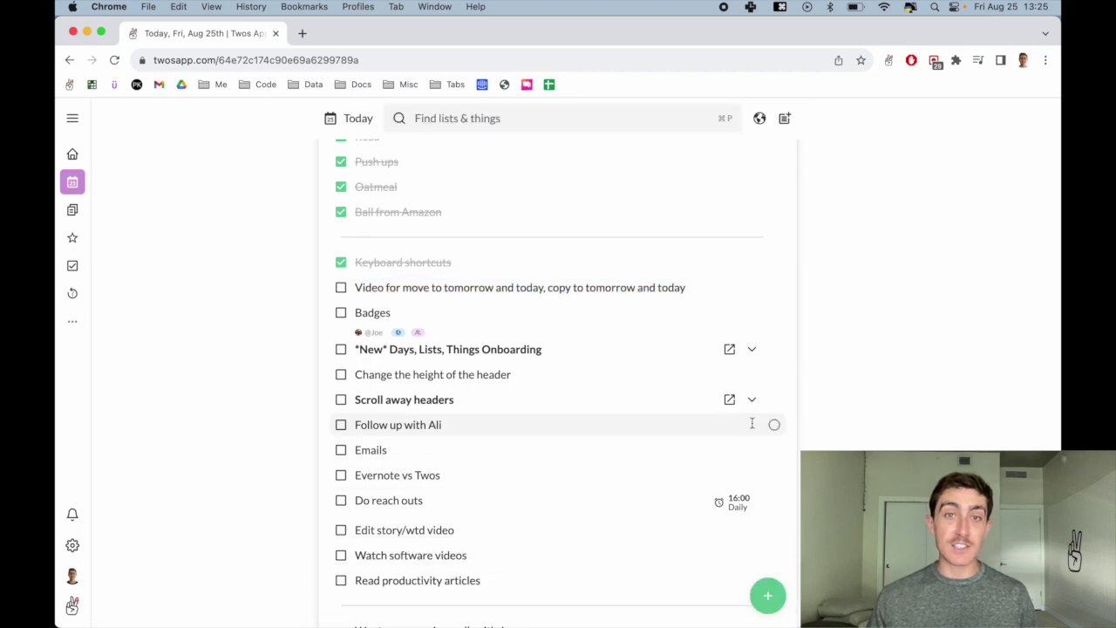
- View the move destinations again for the "Video for move to tomorrow and today" to-do, without first entering selection mode
{"action": "left_click", "coordinate": [703, 287]}
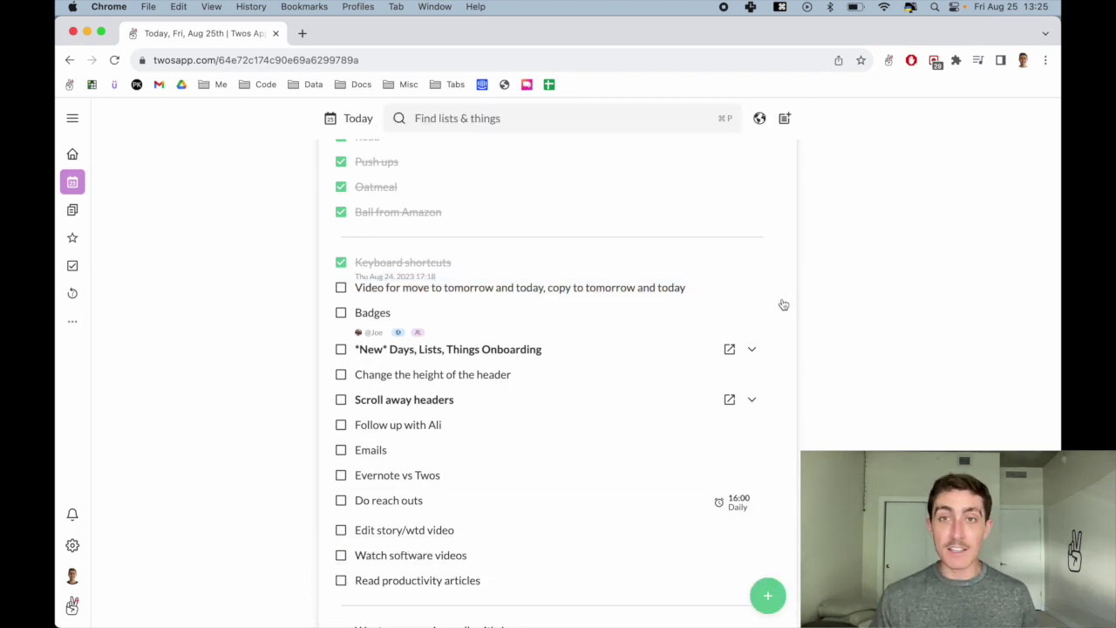
{"action": "key", "text": "shift+super+m"}
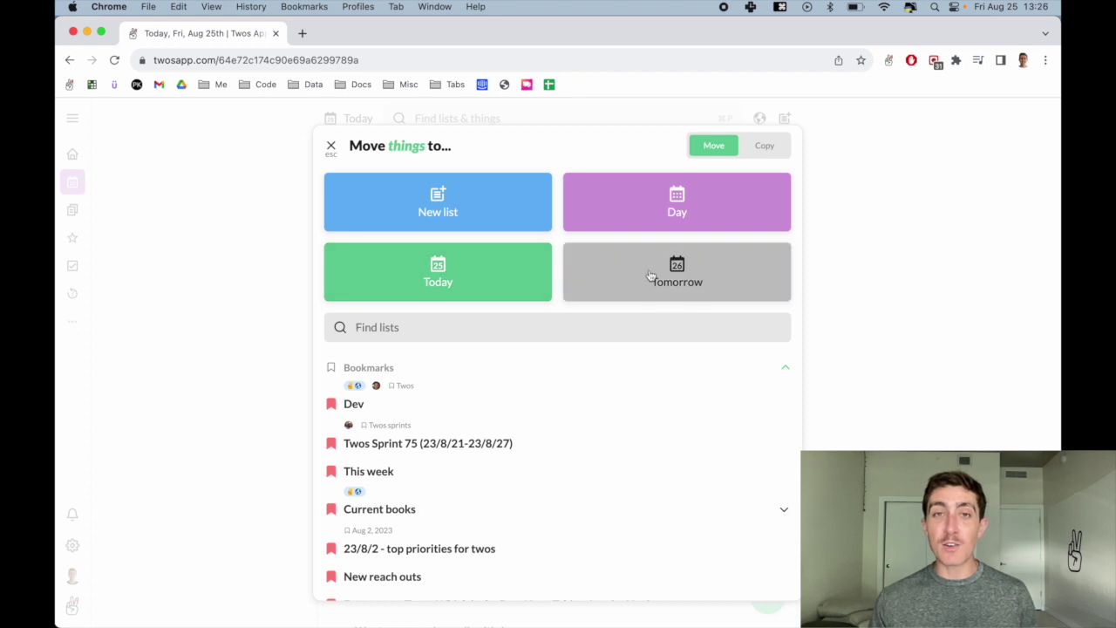
{"action": "left_click", "coordinate": [683, 279]}
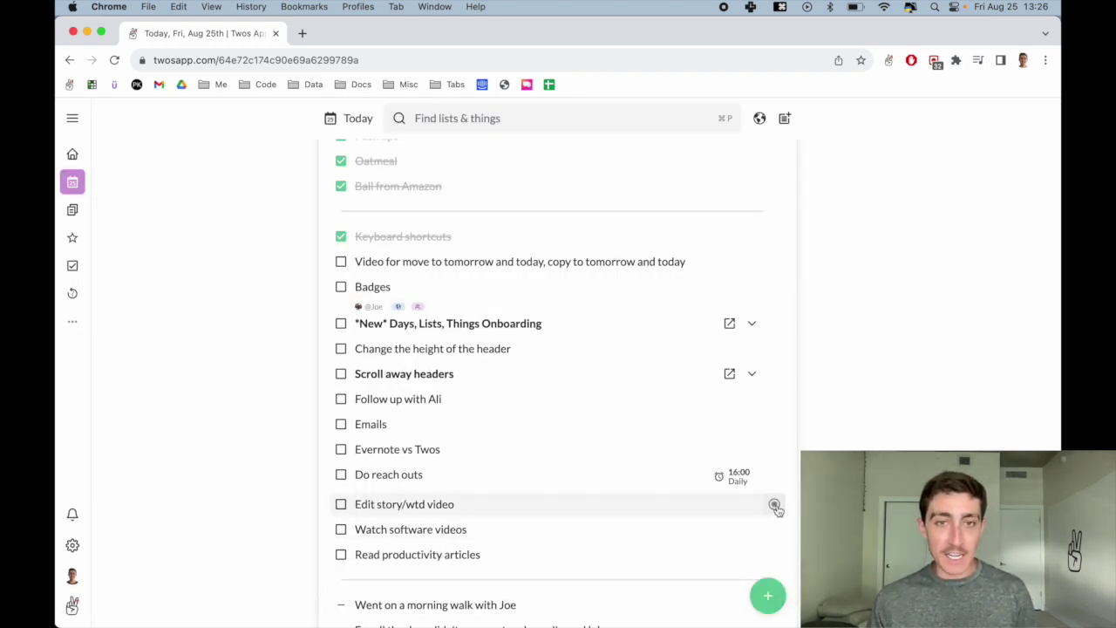
- Move the to-dos "Edit story/wtd video", "Watch software videos" and "Read productivity articles" from today to tomorrow
{"action": "left_click", "coordinate": [775, 506]}
{"action": "scroll", "coordinate": [773, 506], "scroll_direction": "down", "scroll_amount": 1}
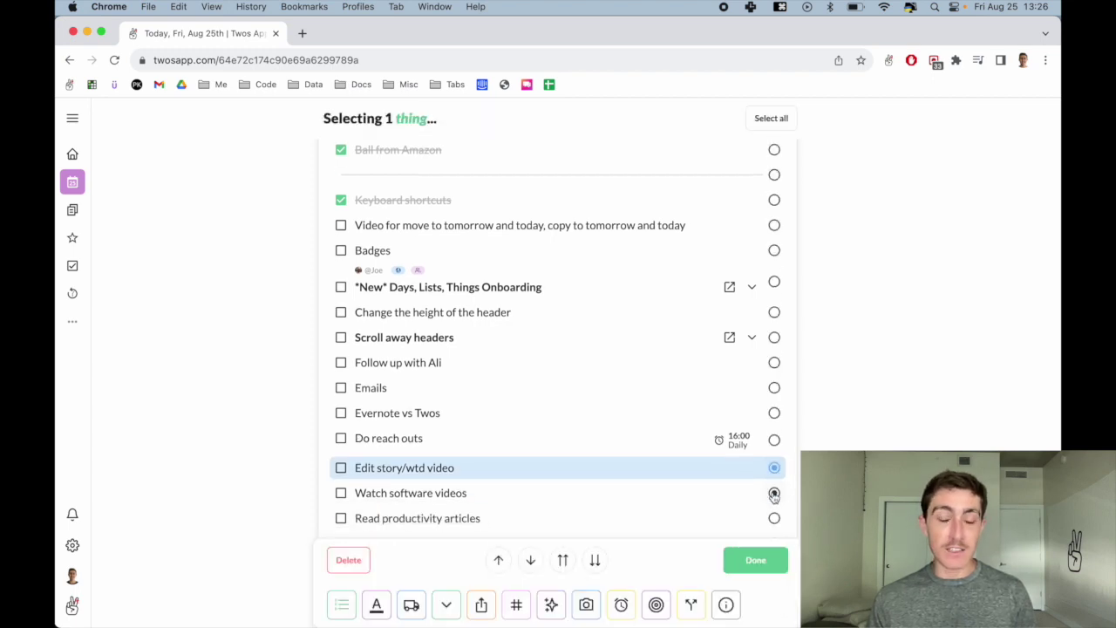
{"action": "left_click", "coordinate": [774, 493]}
{"action": "left_click", "coordinate": [774, 518]}
{"action": "scroll", "coordinate": [773, 499], "scroll_direction": "down", "scroll_amount": 1}
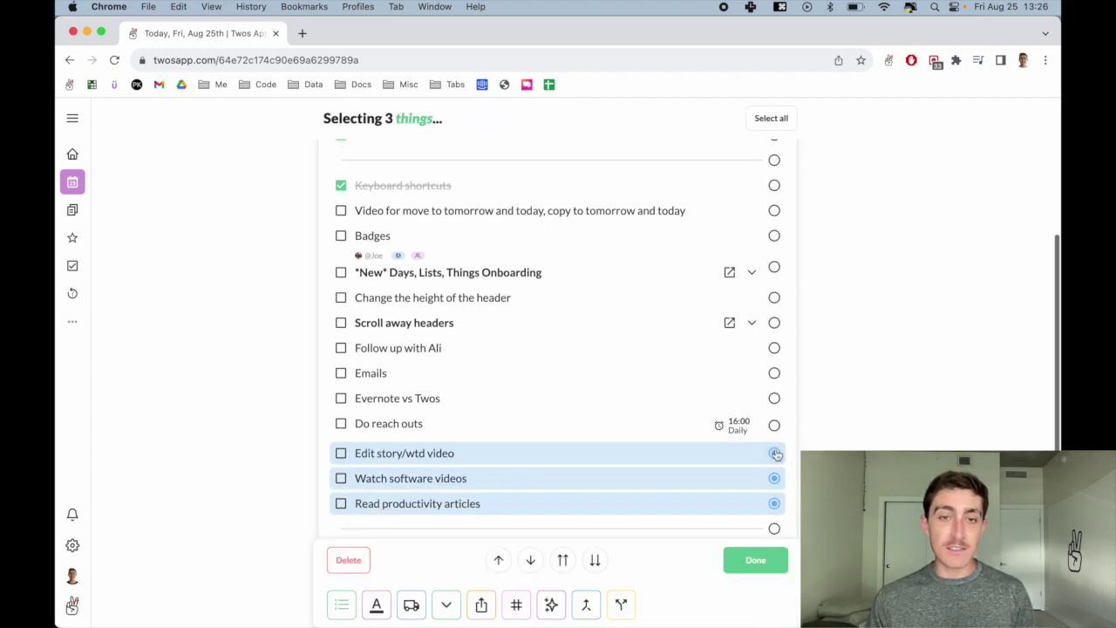
{"action": "scroll", "coordinate": [764, 494], "scroll_direction": "down", "scroll_amount": 1}
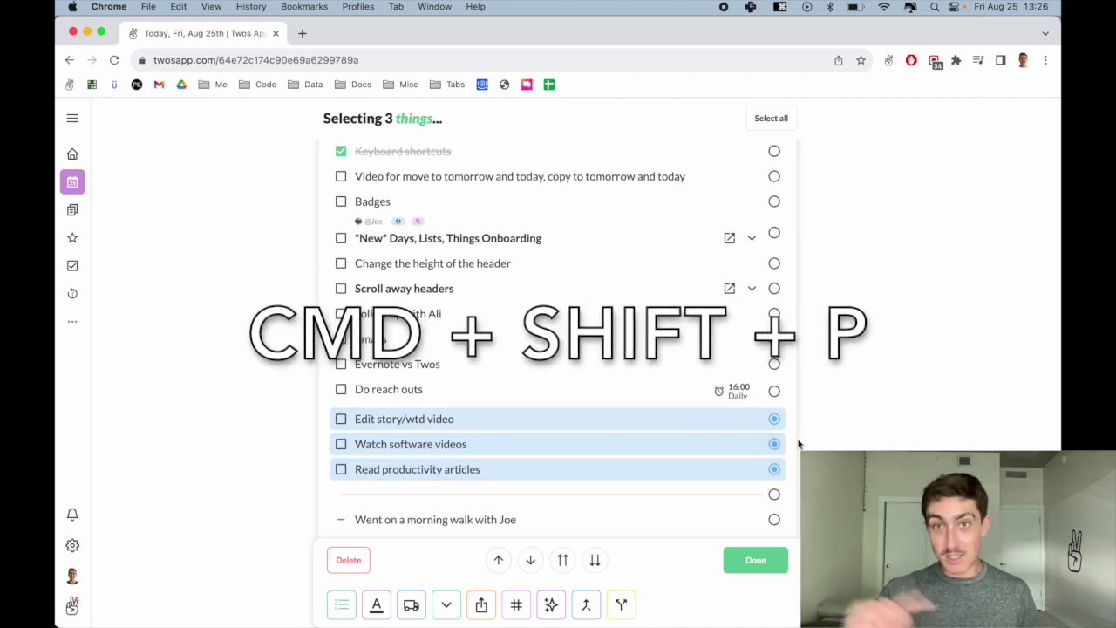
{"action": "key", "text": "super+shift+p"}
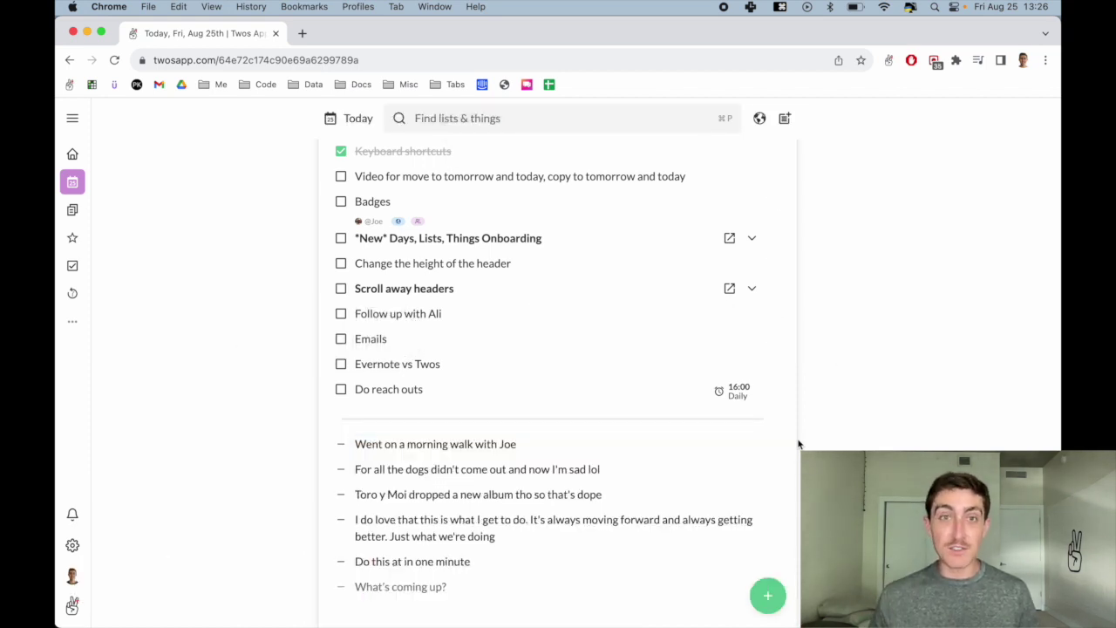
- Check the Aug 26, 2023 day list for the three moved to-dos
{"action": "scroll", "coordinate": [798, 445], "scroll_direction": "up", "scroll_amount": 10}
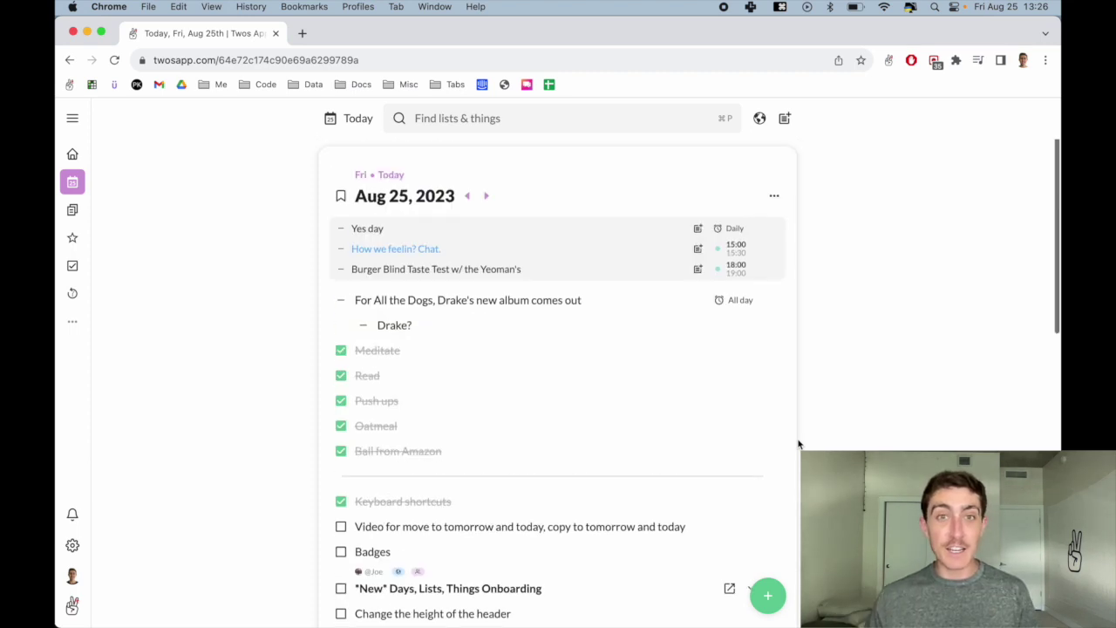
{"action": "left_click", "coordinate": [483, 197]}
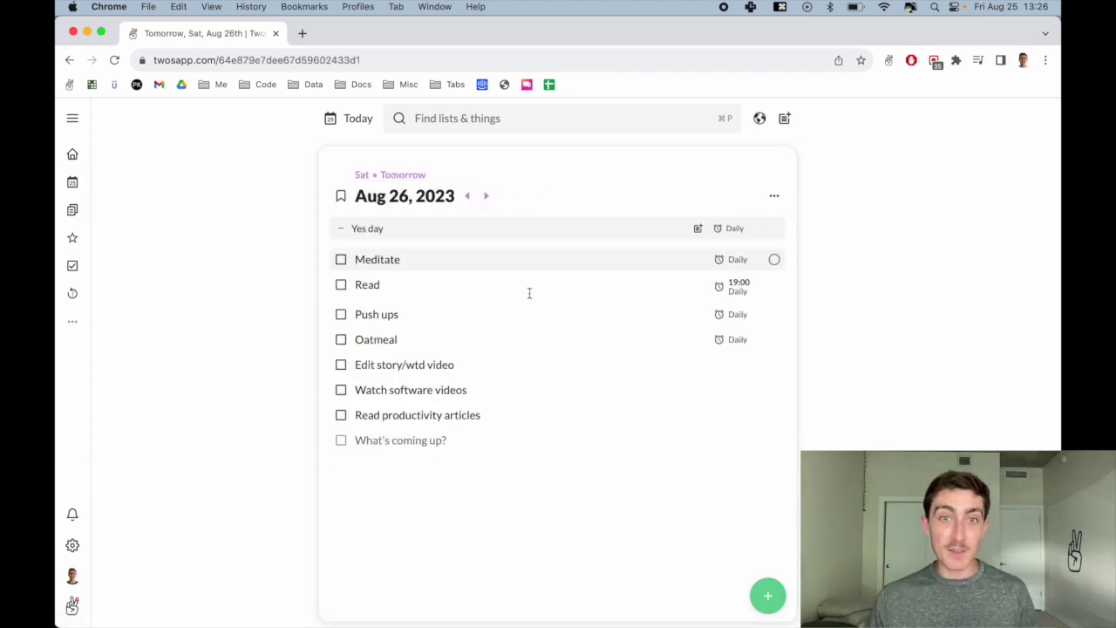
{"action": "scroll", "coordinate": [506, 375], "scroll_direction": "down", "scroll_amount": 1}
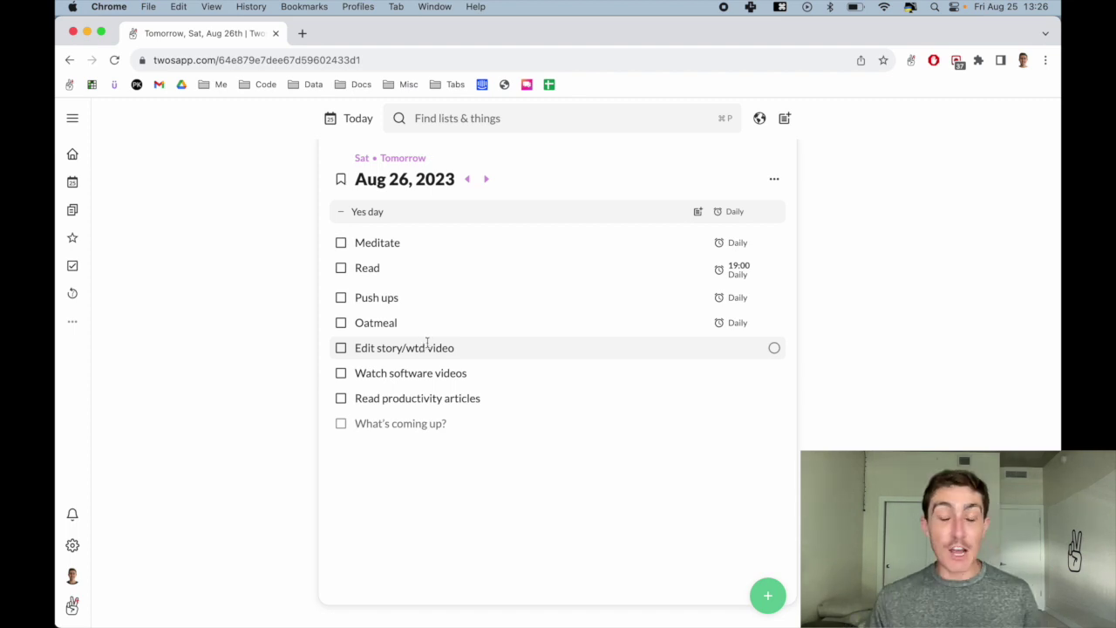
{"action": "scroll", "coordinate": [436, 332], "scroll_direction": "up", "scroll_amount": 1}
- Copy the "Emails" to-do from today's list to tomorrow and check it on the Aug 26, 2023 day
{"action": "left_click", "coordinate": [368, 128]}
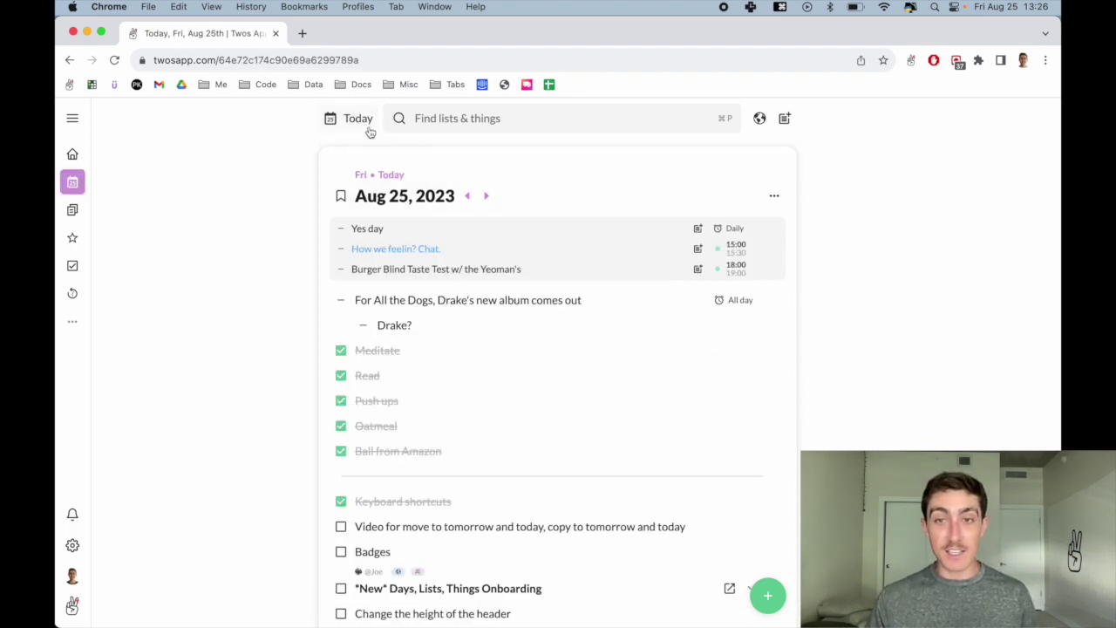
{"action": "scroll", "coordinate": [476, 316], "scroll_direction": "down", "scroll_amount": 5}
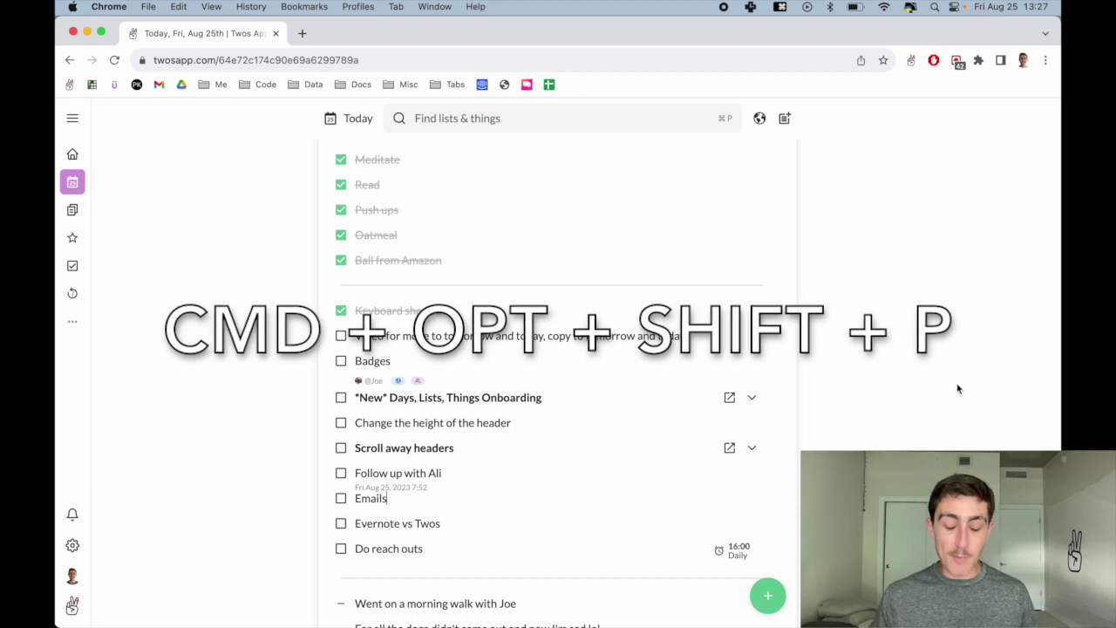
{"action": "key", "text": "alt+shift+super+p"}
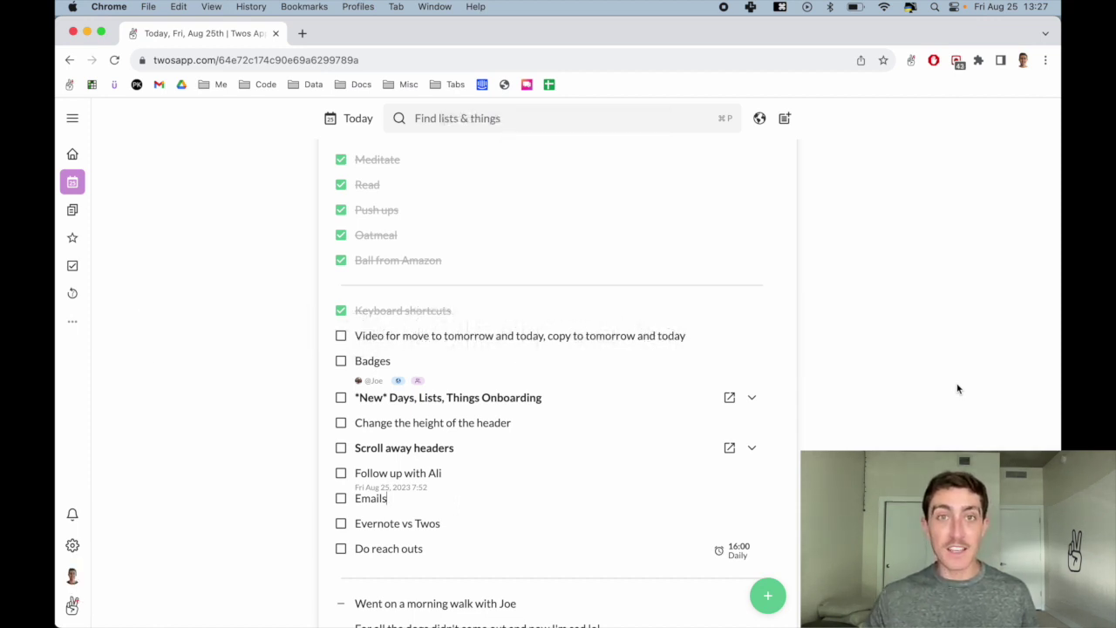
{"action": "scroll", "coordinate": [807, 354], "scroll_direction": "up", "scroll_amount": 5}
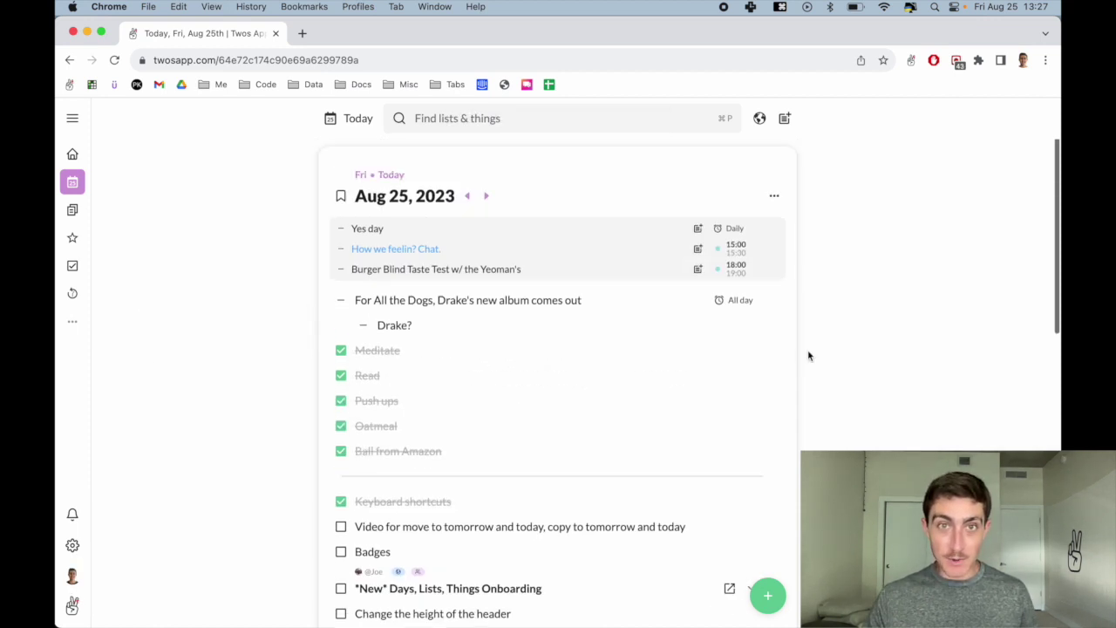
{"action": "left_click", "coordinate": [489, 197]}
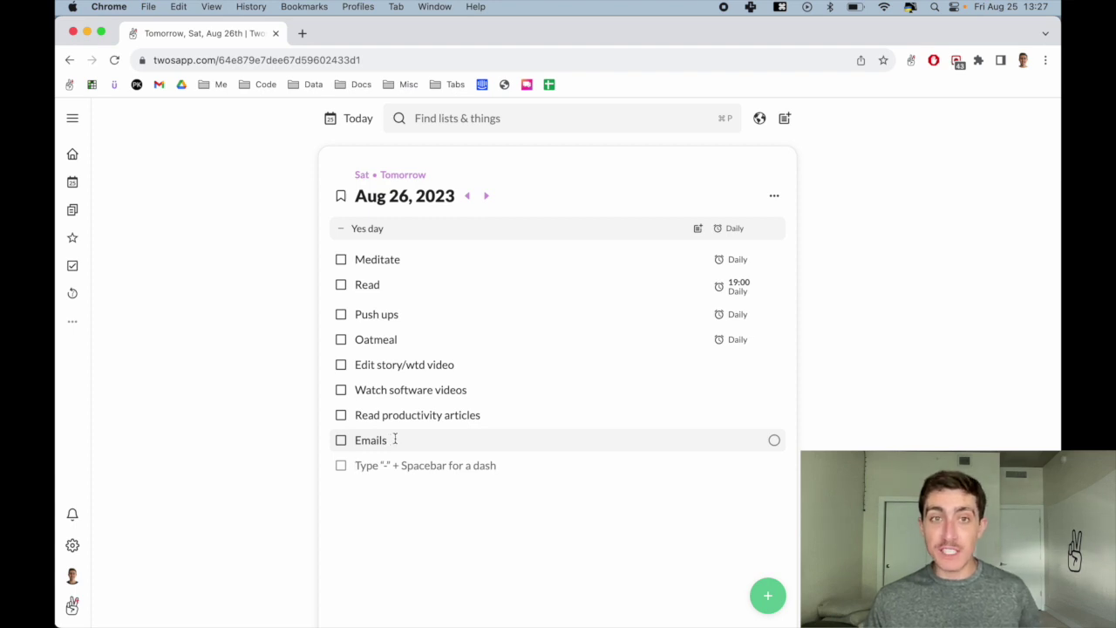
- Return to today's list and open the bookmarked "This week" list
{"action": "key", "text": "ctrl+t"}
{"action": "left_click", "coordinate": [74, 121]}
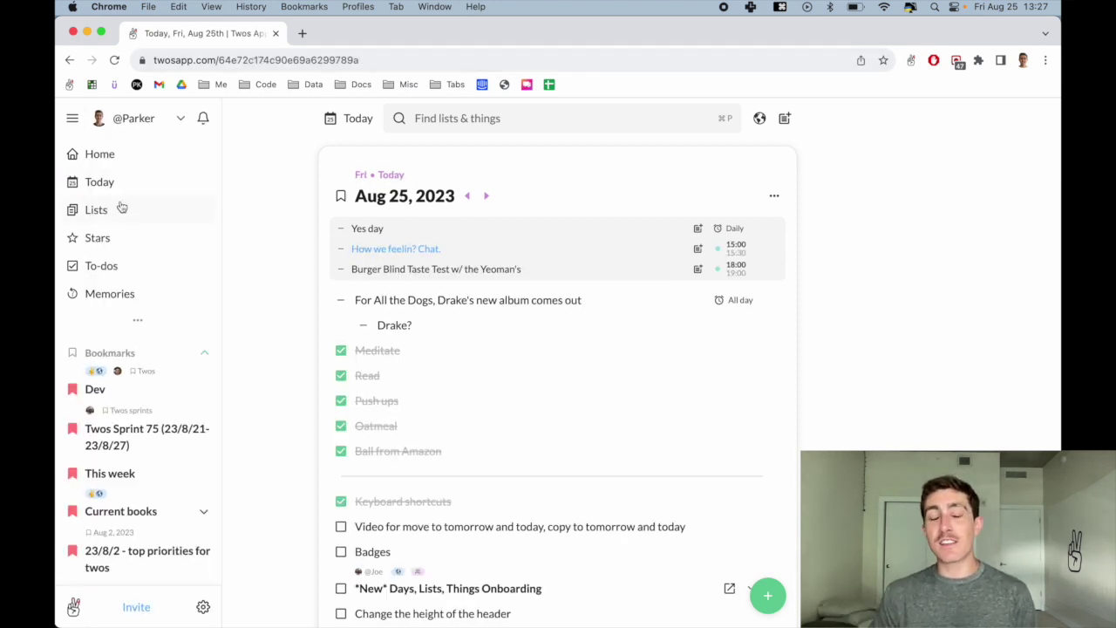
{"action": "scroll", "coordinate": [134, 259], "scroll_direction": "down", "scroll_amount": 1}
{"action": "left_click", "coordinate": [150, 459]}
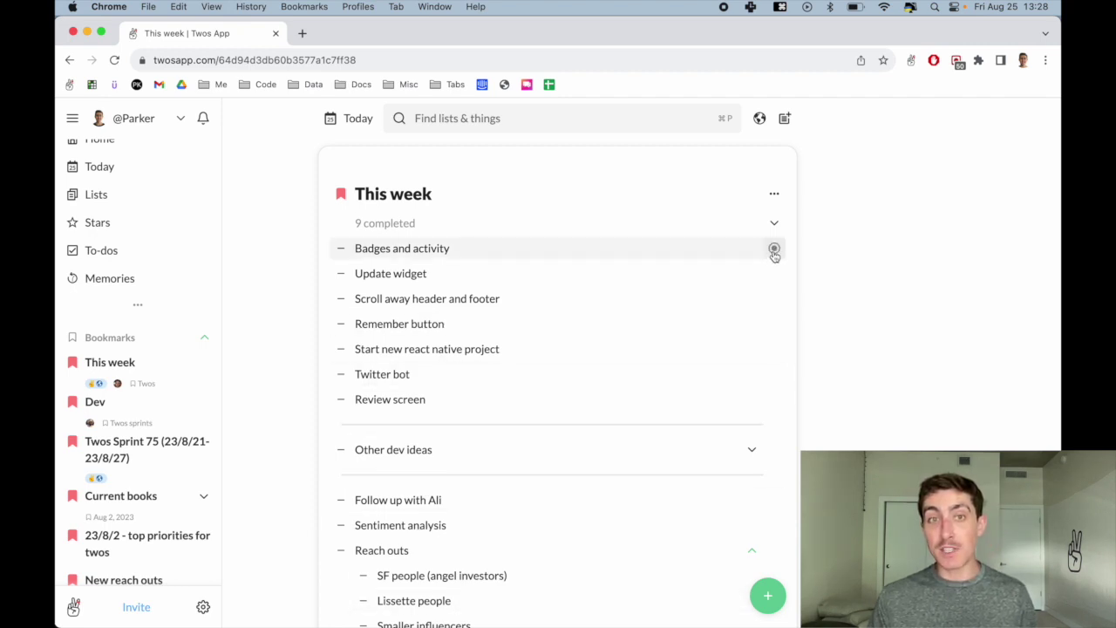
- Copy "Badges and activity" and "Scroll away header and footer" from "This week" to today, and check them in today's list
{"action": "left_click", "coordinate": [773, 250]}
{"action": "left_click", "coordinate": [773, 299]}
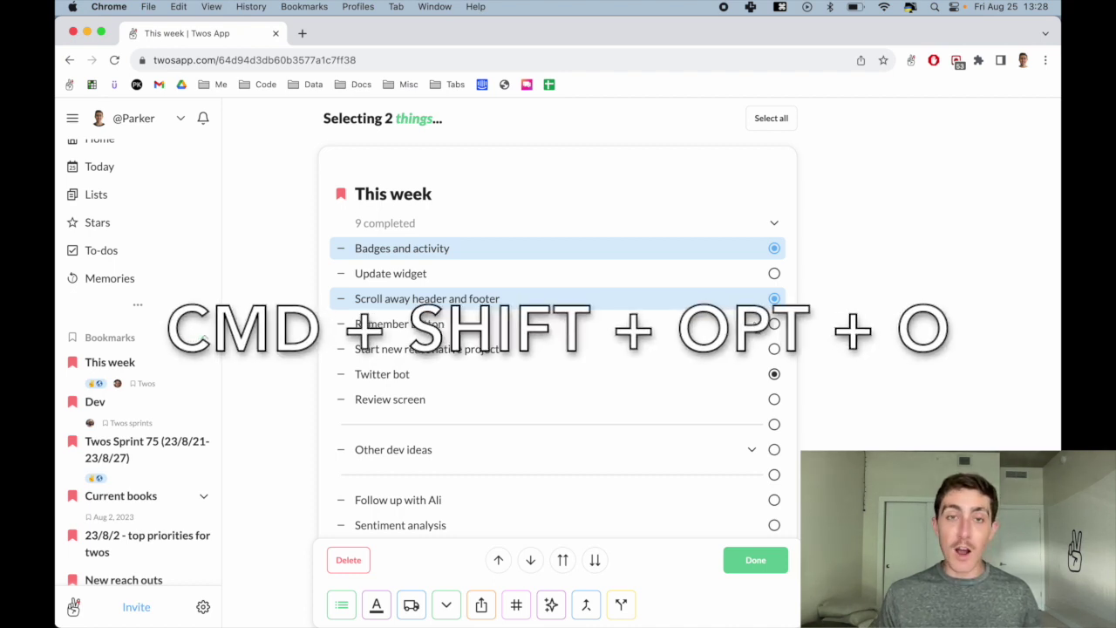
{"action": "key", "text": "alt+shift+super+o"}
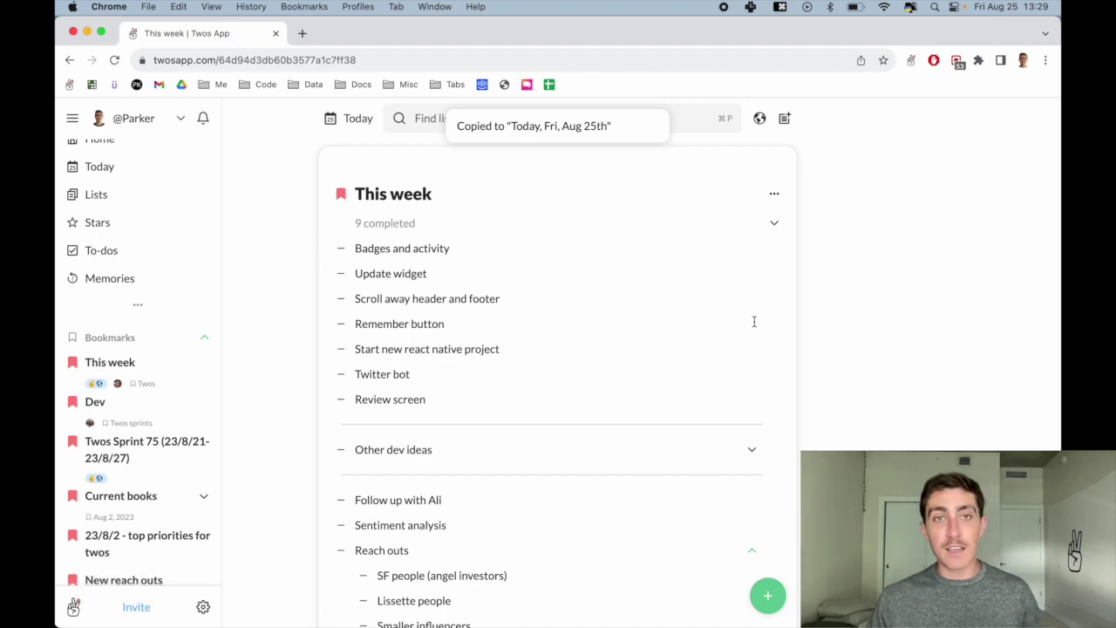
{"action": "left_click", "coordinate": [366, 122]}
{"action": "scroll", "coordinate": [410, 348], "scroll_direction": "down", "scroll_amount": 10}
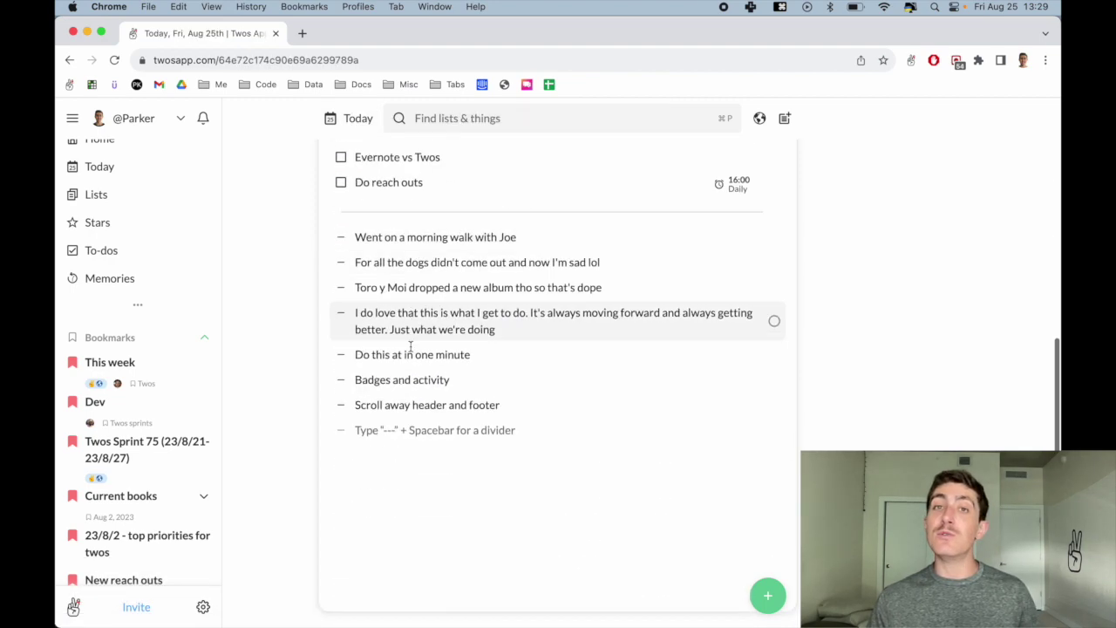